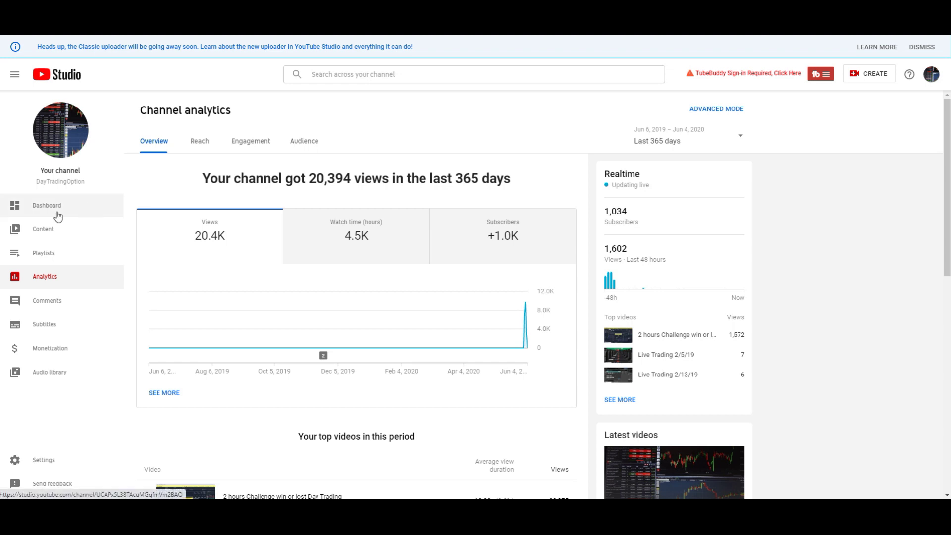
- Open the Monetization section from the YouTube Studio sidebar
{"action": "left_click", "coordinate": [58, 358]}
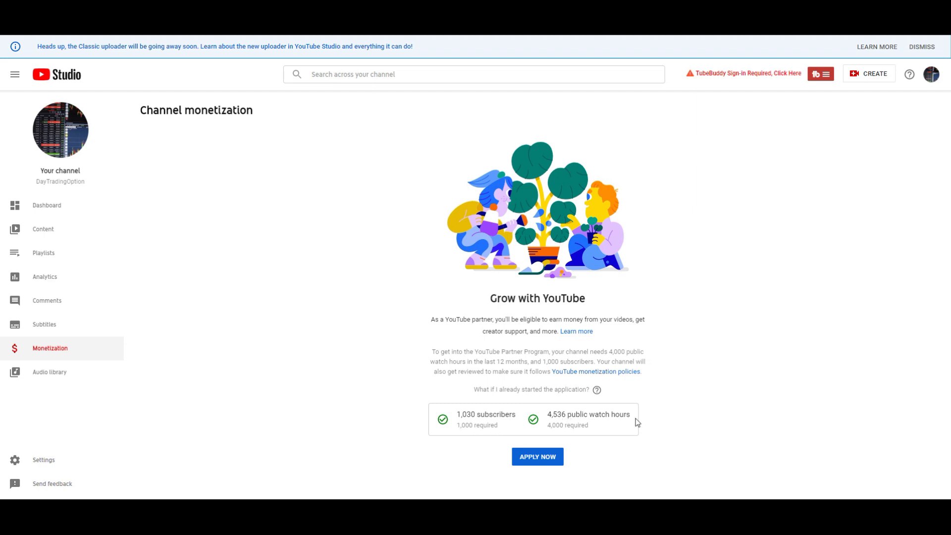
- Start the YouTube Partner Program application with Apply Now
{"action": "left_click", "coordinate": [535, 459]}
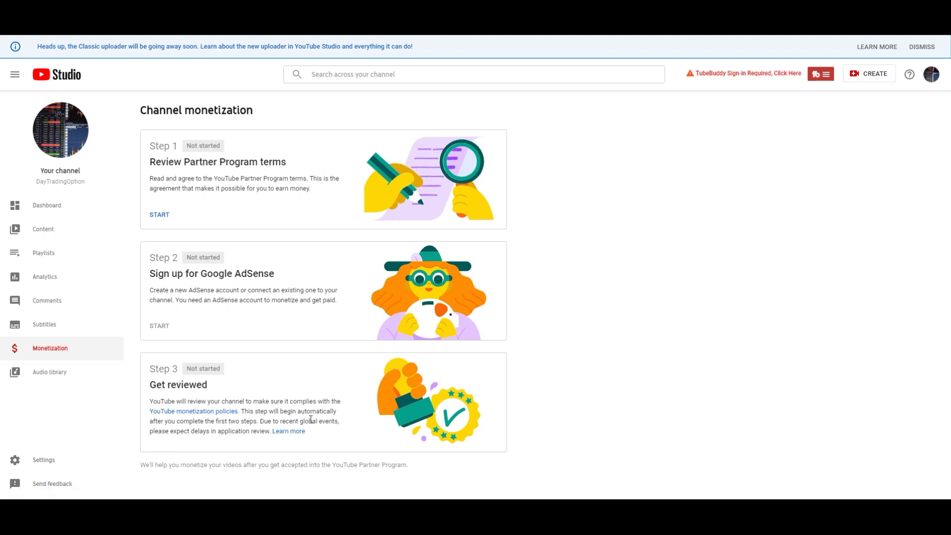
- Start Step 1 to review the Partner Program terms
{"action": "left_click", "coordinate": [158, 215]}
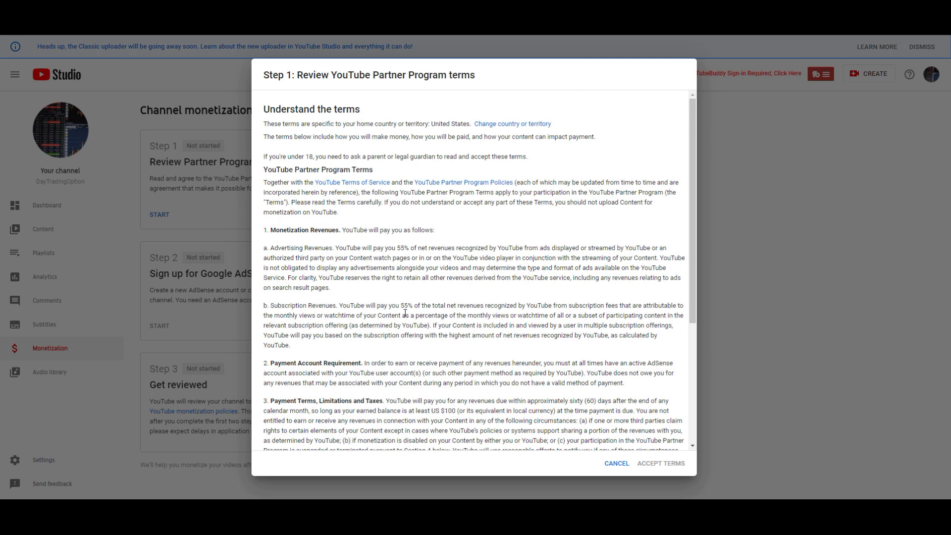
- Scroll through the terms and tick 'I accept the YouTube Partner Program terms'
{"action": "scroll", "coordinate": [402, 311], "scroll_direction": "down", "scroll_amount": 2}
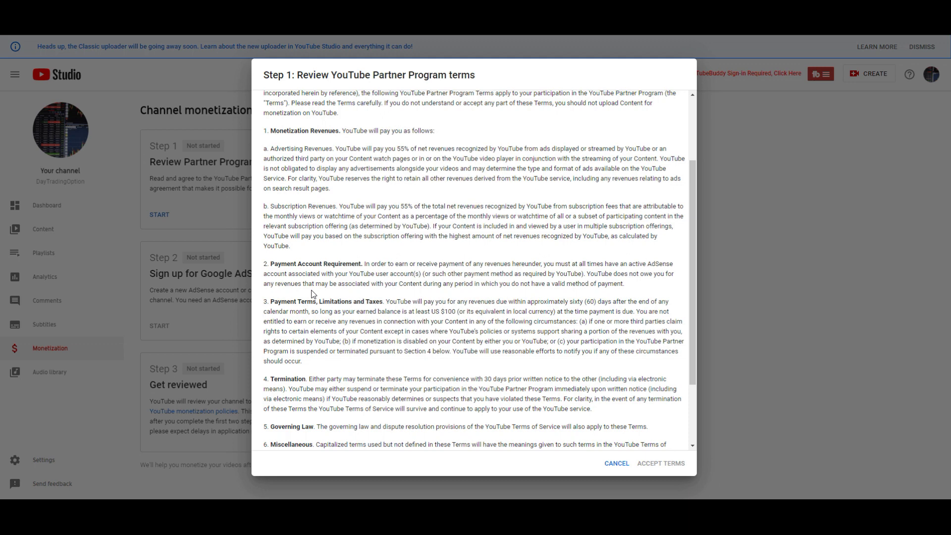
{"action": "scroll", "coordinate": [313, 294], "scroll_direction": "down", "scroll_amount": 1}
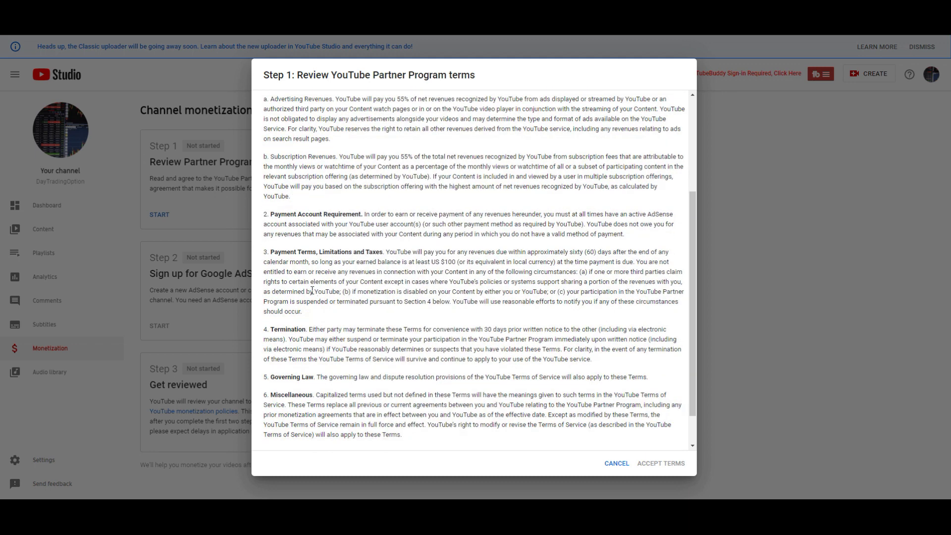
{"action": "scroll", "coordinate": [312, 290], "scroll_direction": "down", "scroll_amount": 1}
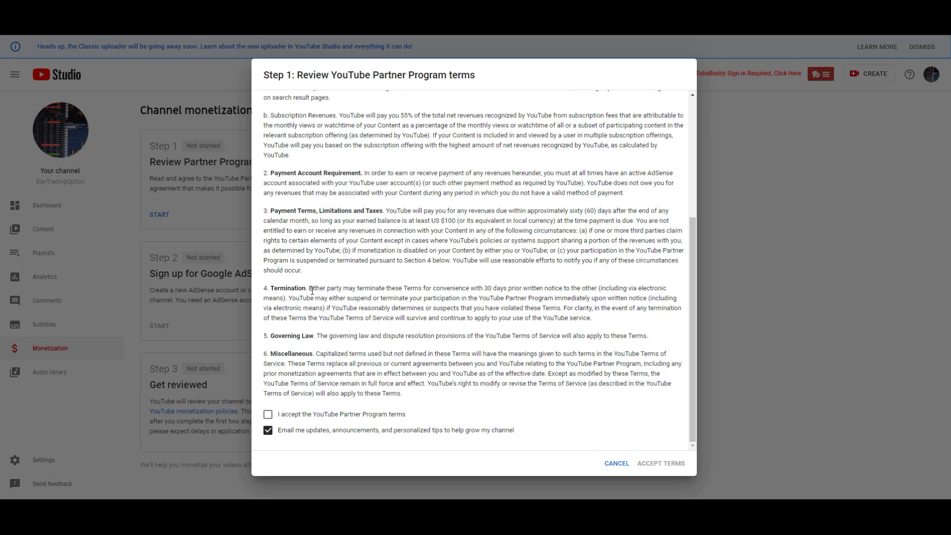
{"action": "left_click", "coordinate": [268, 415]}
- Select the agreement text up to the title and copy it
{"action": "mouse_move", "coordinate": [530, 438]}
{"action": "left_mouse_down"}
{"action": "mouse_move", "coordinate": [420, 388]}
{"action": "mouse_move", "coordinate": [288, 121]}
{"action": "left_mouse_up"}
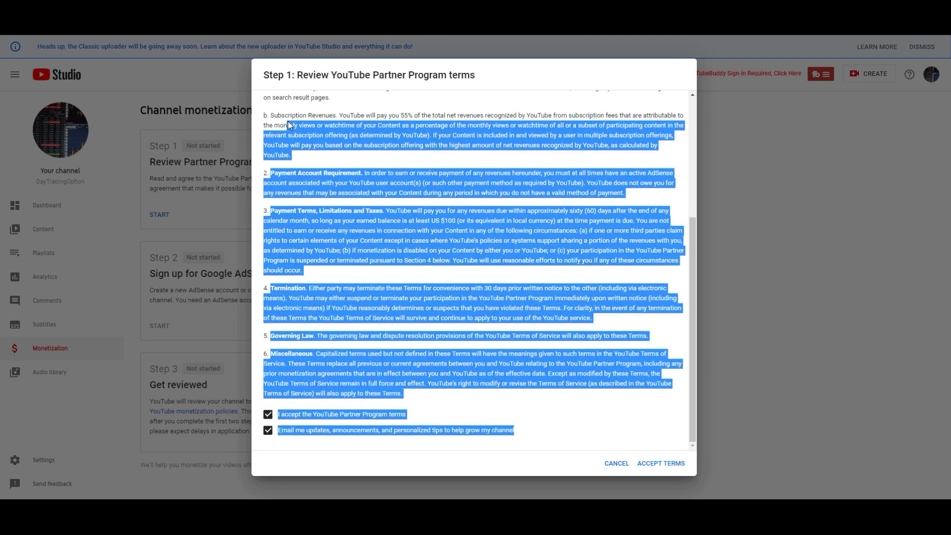
{"action": "left_click_drag", "start_coordinate": [270, 105], "coordinate": [264, 86]}
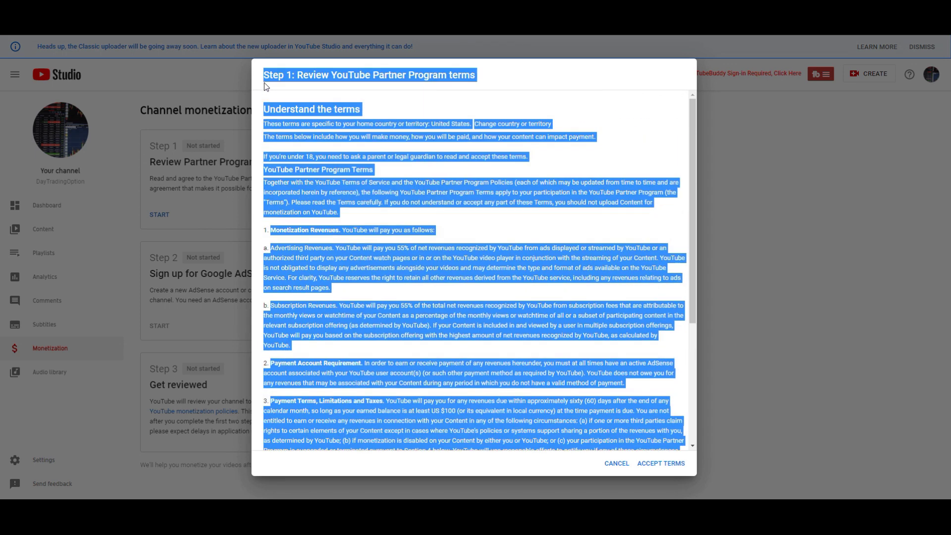
{"action": "right_click", "coordinate": [329, 71]}
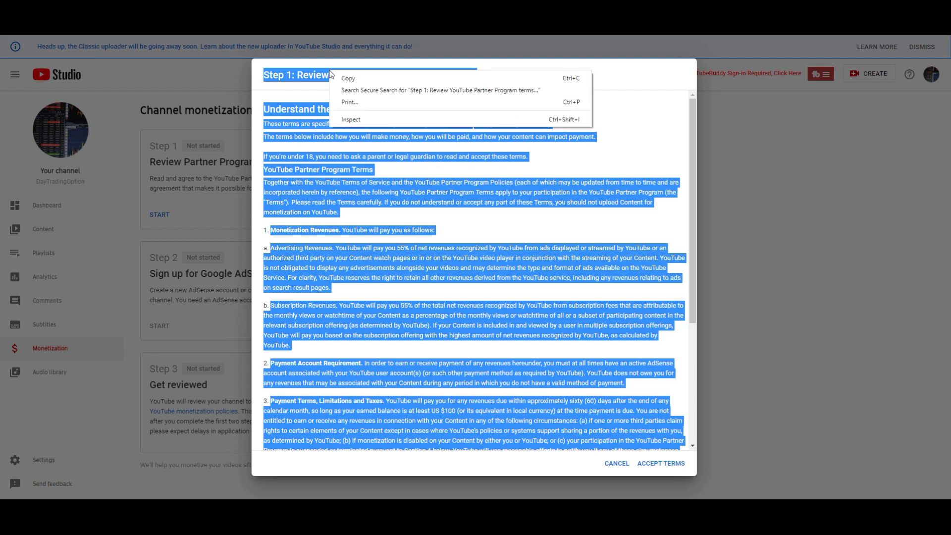
{"action": "left_click", "coordinate": [350, 79]}
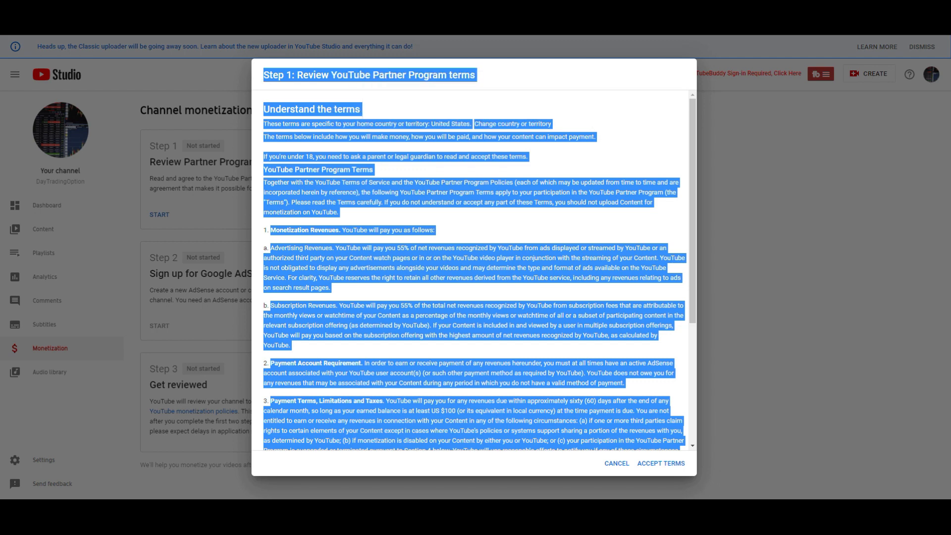
- Clear the selection and accept the Partner Program terms, marking Step 1 done
{"action": "left_click", "coordinate": [414, 219]}
{"action": "scroll", "coordinate": [417, 218], "scroll_direction": "down", "scroll_amount": 3}
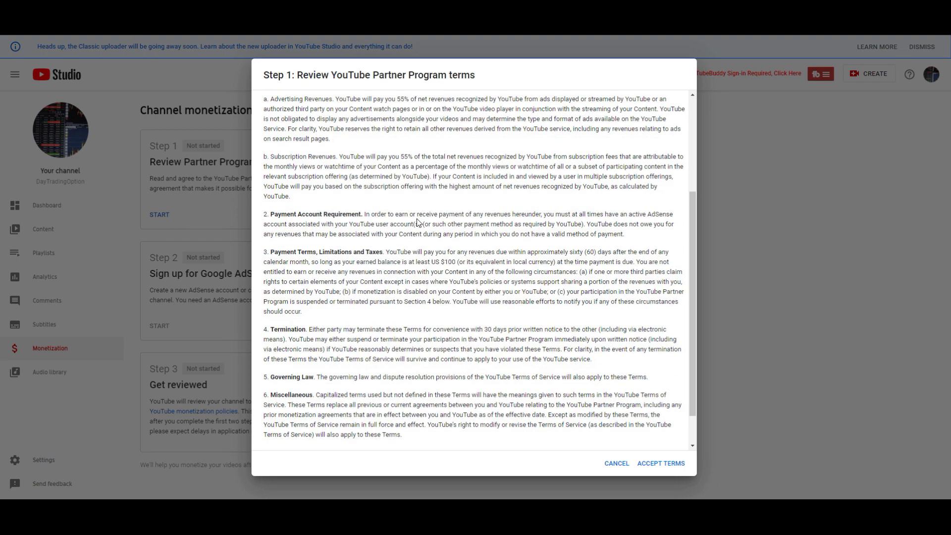
{"action": "scroll", "coordinate": [417, 219], "scroll_direction": "down", "scroll_amount": 2}
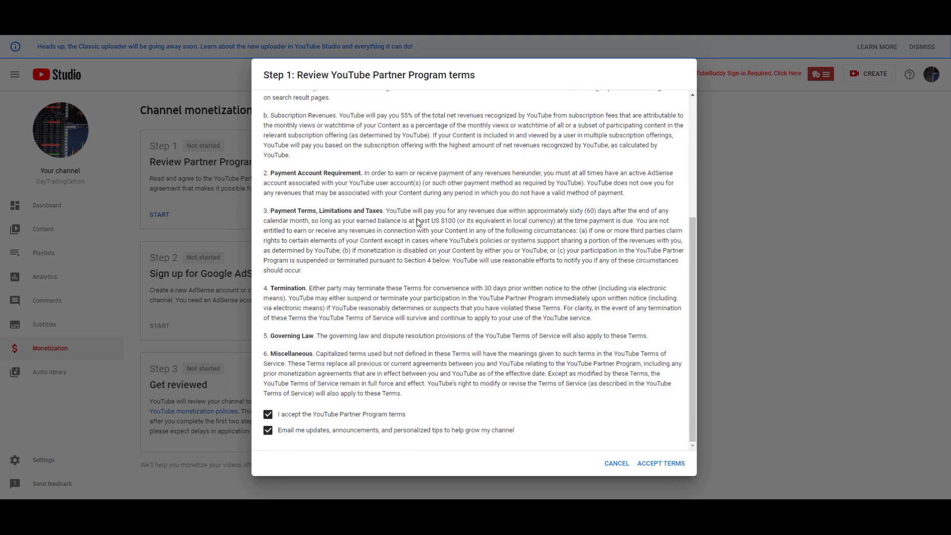
{"action": "left_click", "coordinate": [649, 464]}
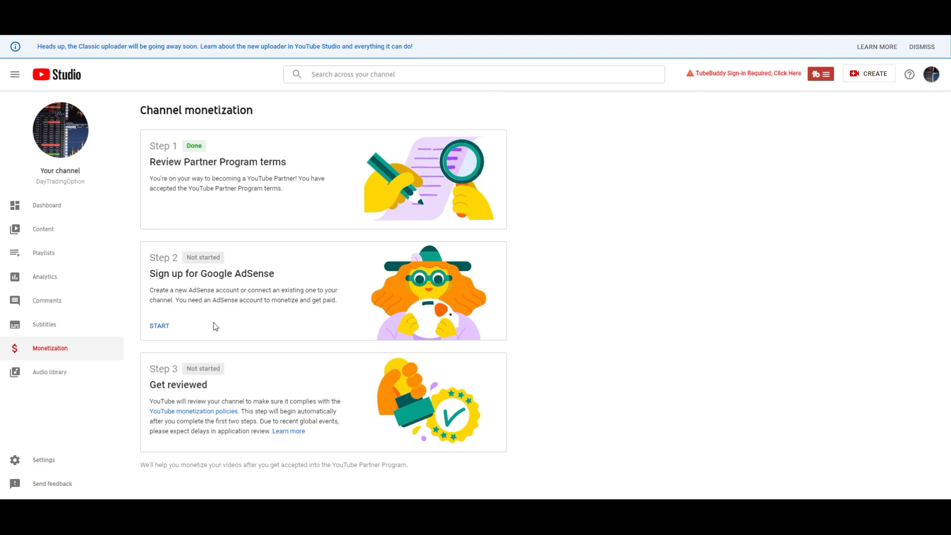
- Start the AdSense step and answer 'Yes, I have an existing account'
{"action": "left_click", "coordinate": [156, 327]}
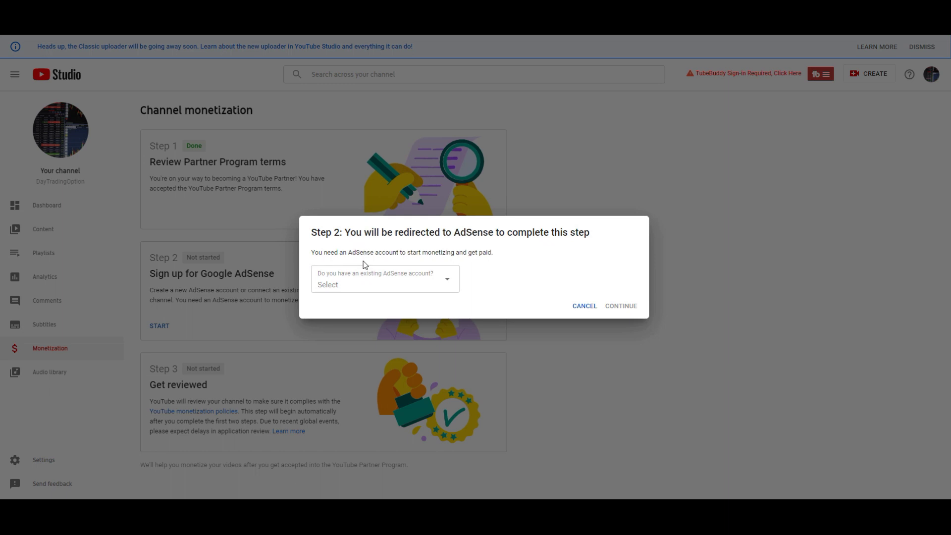
{"action": "left_click", "coordinate": [441, 285]}
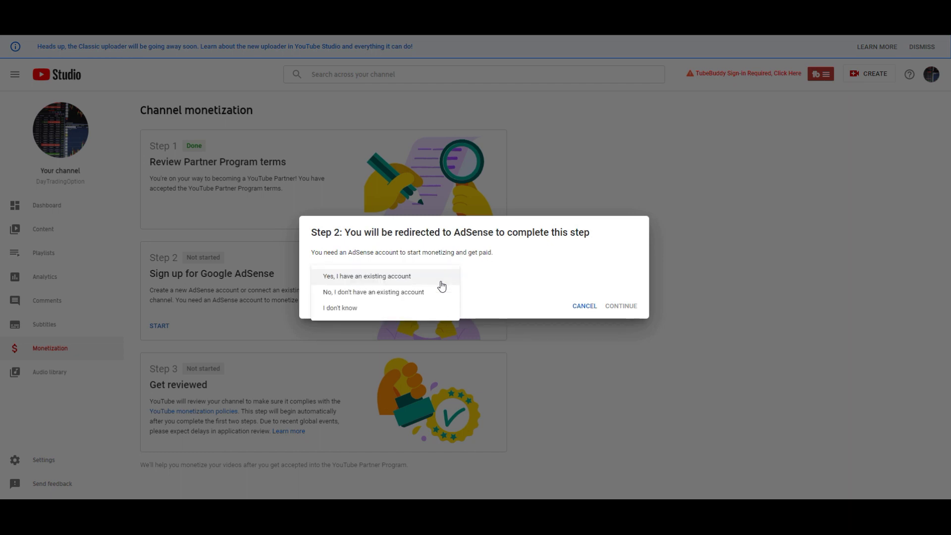
{"action": "left_click", "coordinate": [393, 283]}
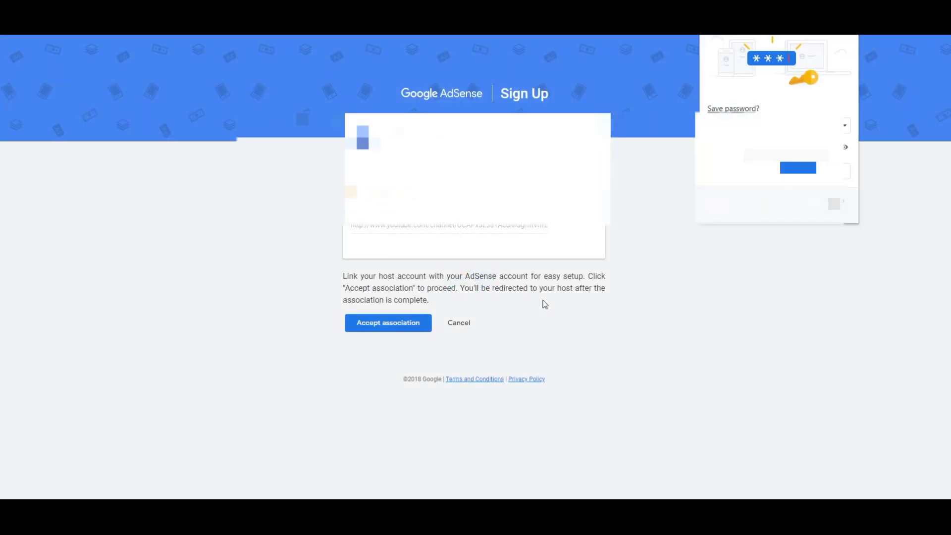
- Dismiss the save-password prompt, accept the AdSense association, and redirect to YouTube Studio
{"action": "left_click", "coordinate": [798, 167]}
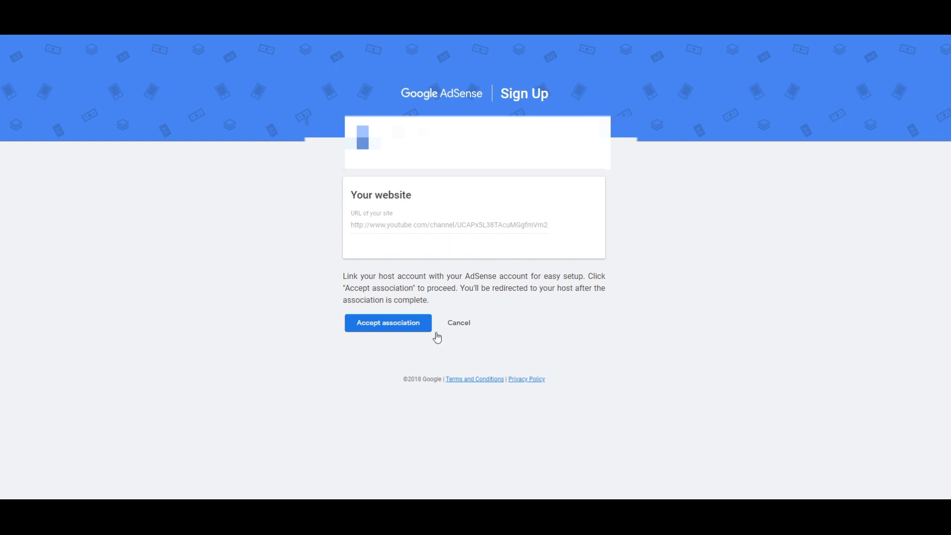
{"action": "left_click", "coordinate": [355, 324]}
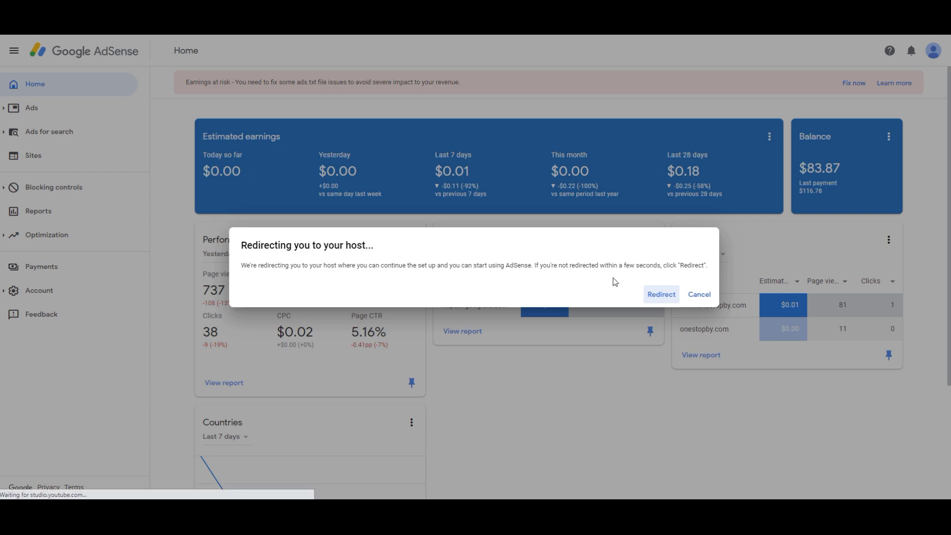
{"action": "left_click", "coordinate": [661, 296]}
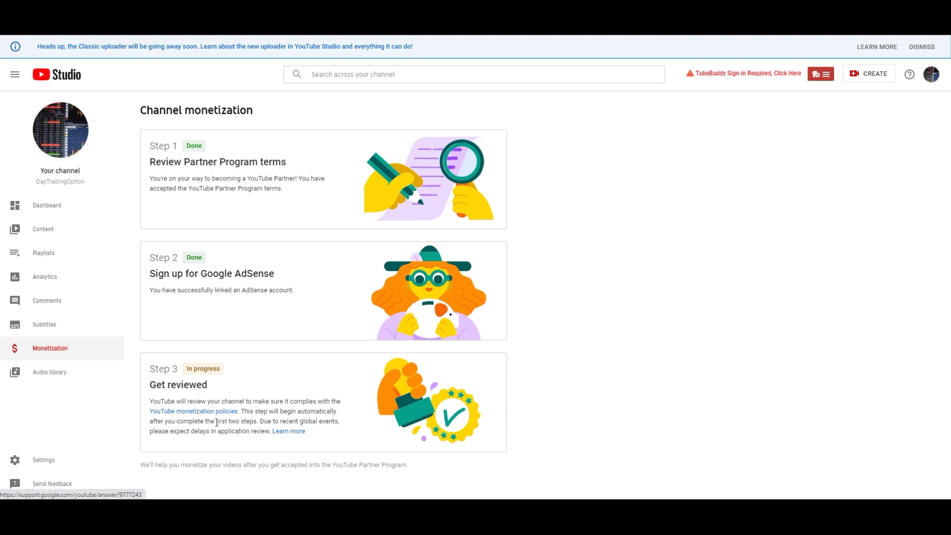
- Open the YouTube Help article on channel monetization policies from the Step 3 description
{"action": "left_click", "coordinate": [193, 412]}
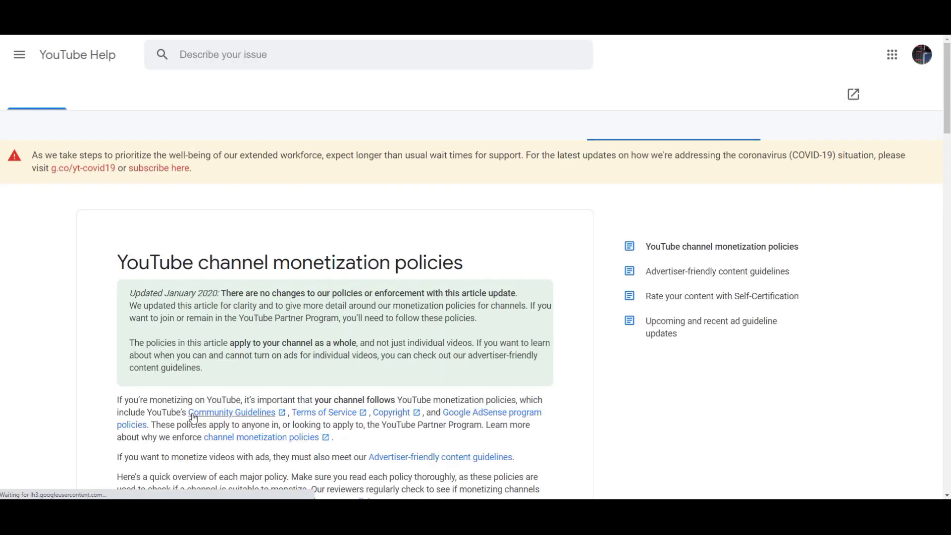